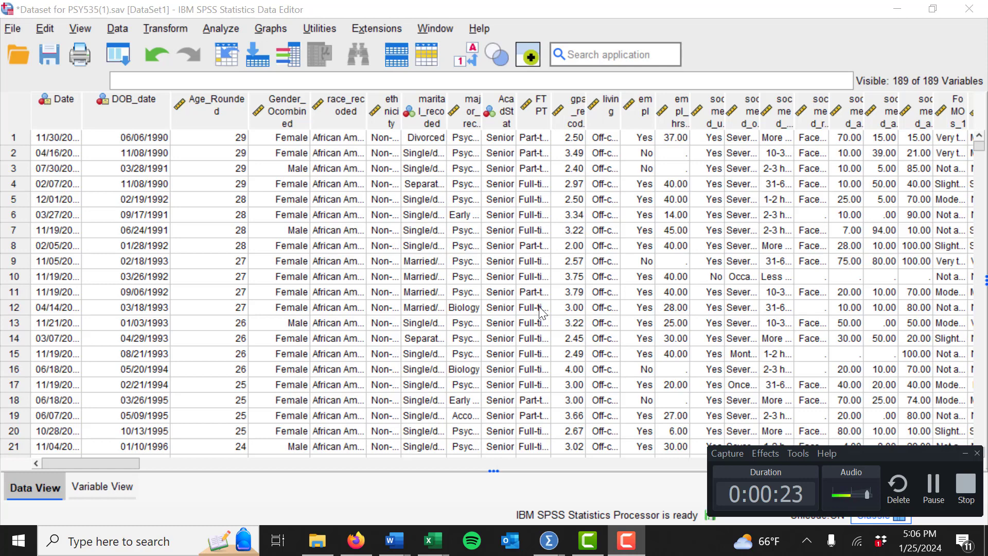
- Switch to the variable view and open the value labels of FoMOs_1 to inspect them
left_click(106, 484)
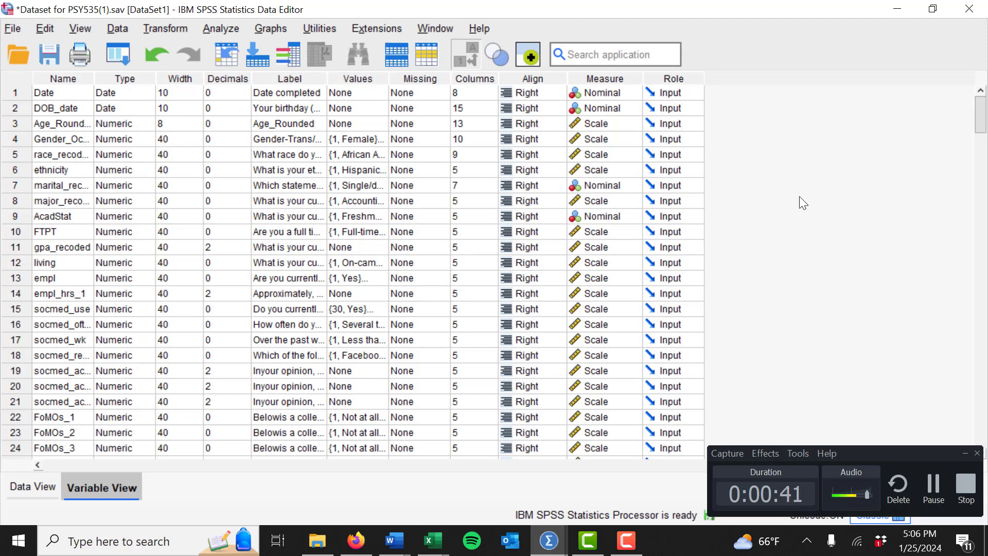
left_click_drag(983, 125, 983, 139)
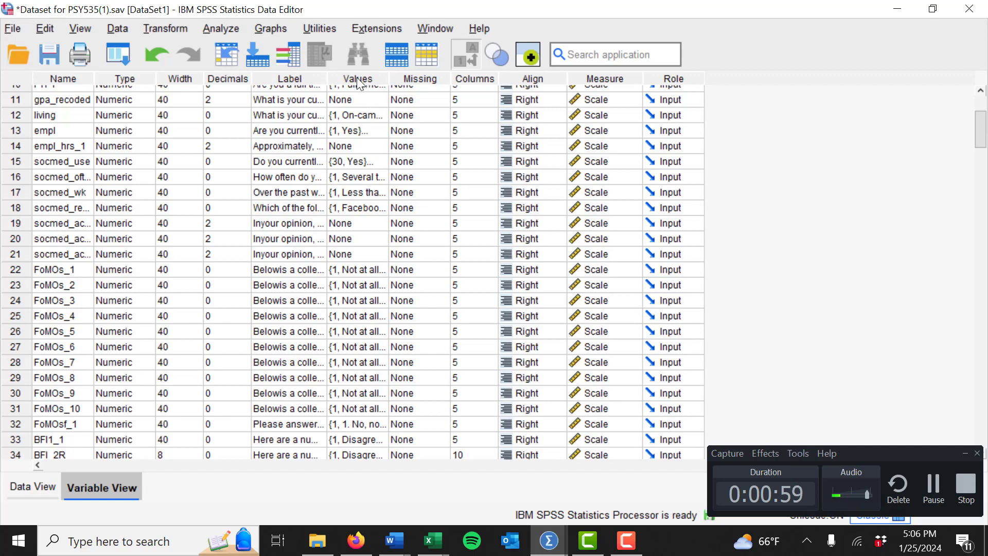
double_click(377, 270)
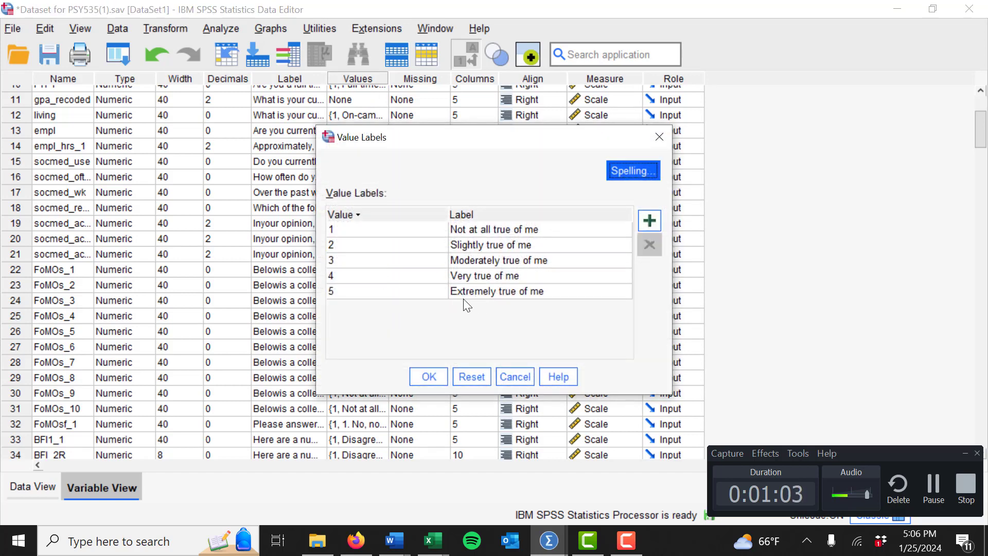
left_click(429, 379)
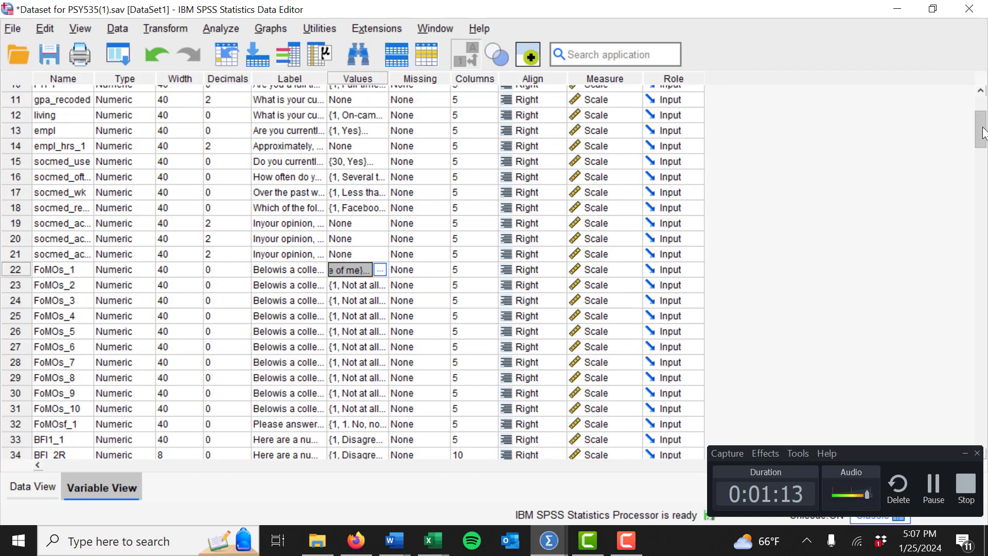
- Scroll through the variable list to examine the computed total and subscale score variables at its end
left_click_drag(983, 132, 984, 375)
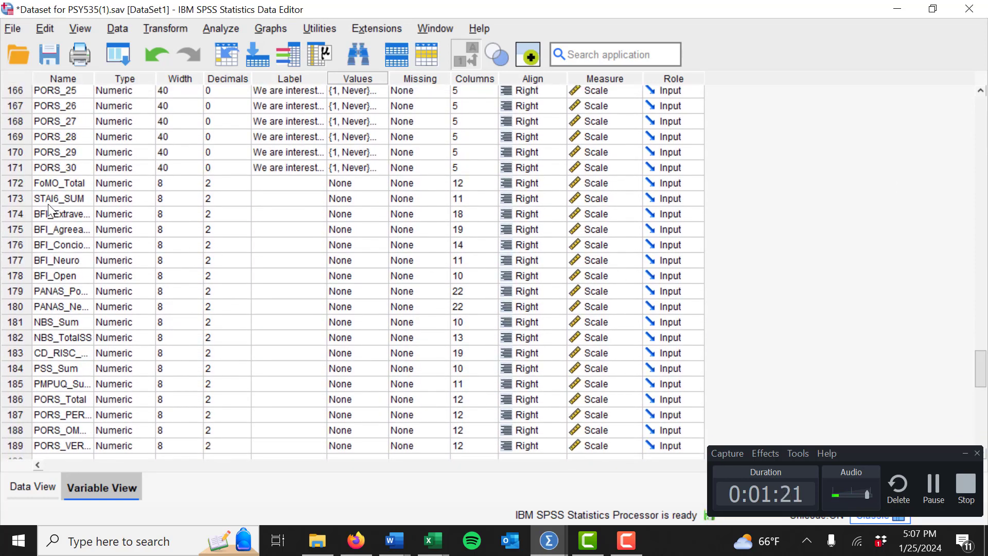
left_click(35, 184)
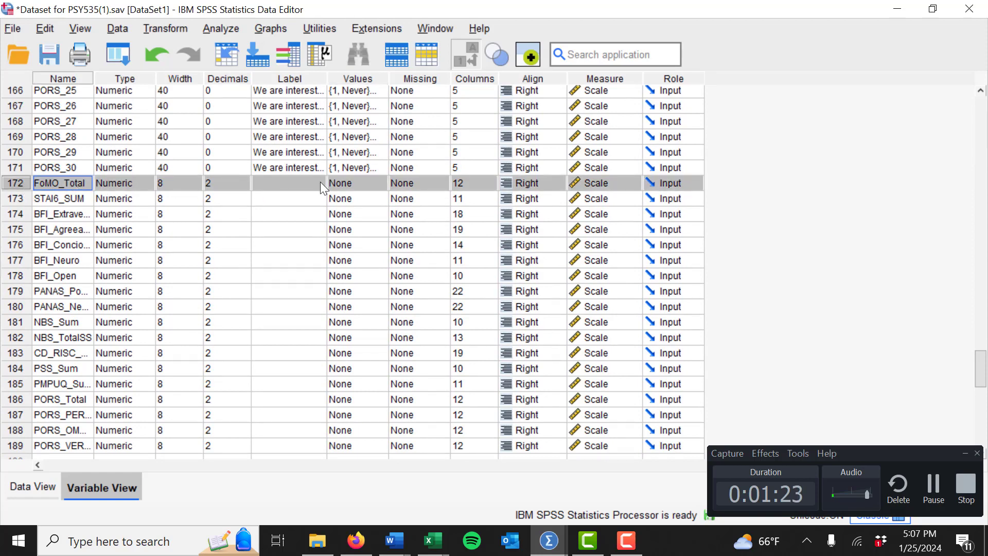
left_click_drag(981, 369, 974, 119)
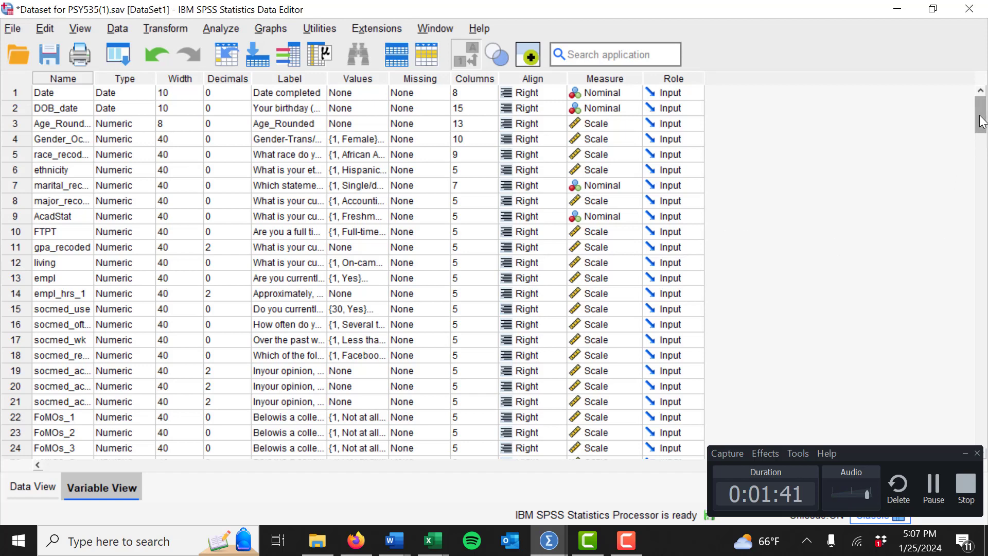
left_click_drag(983, 121, 983, 325)
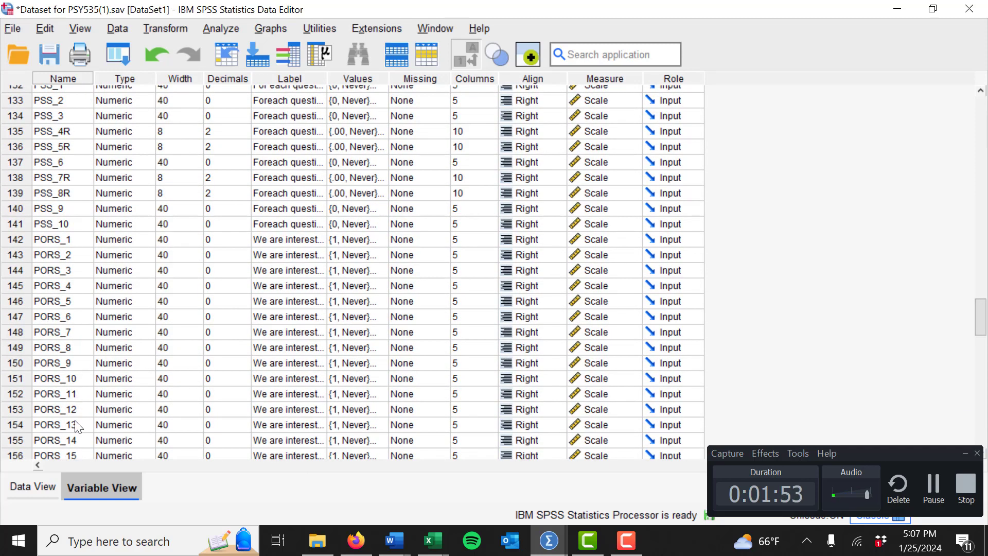
left_click_drag(986, 312, 986, 372)
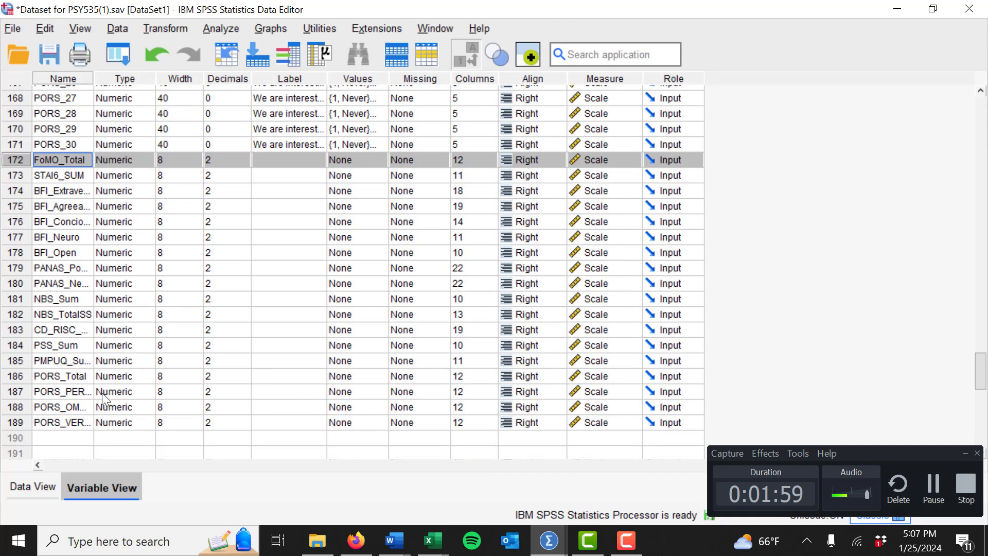
left_click(14, 377)
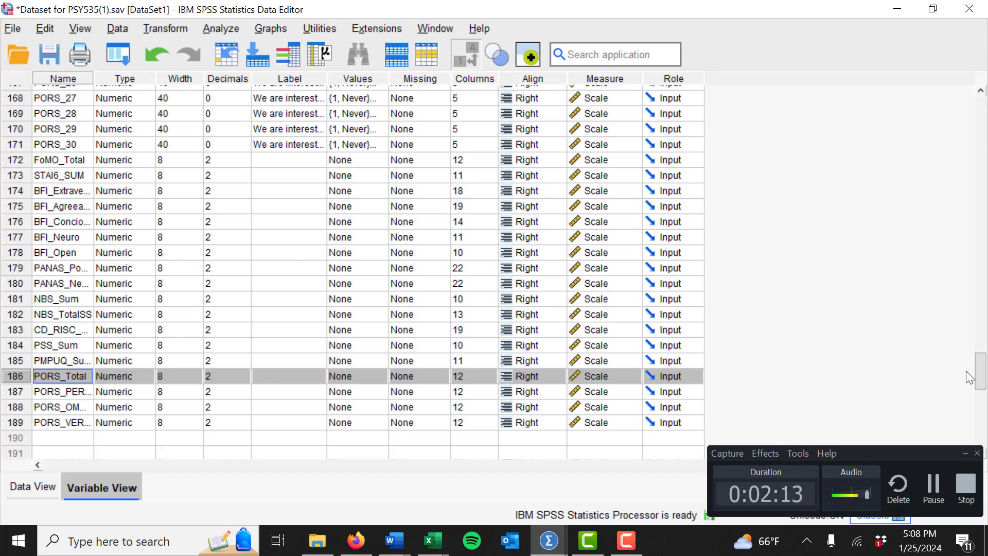
left_click_drag(981, 385, 984, 381)
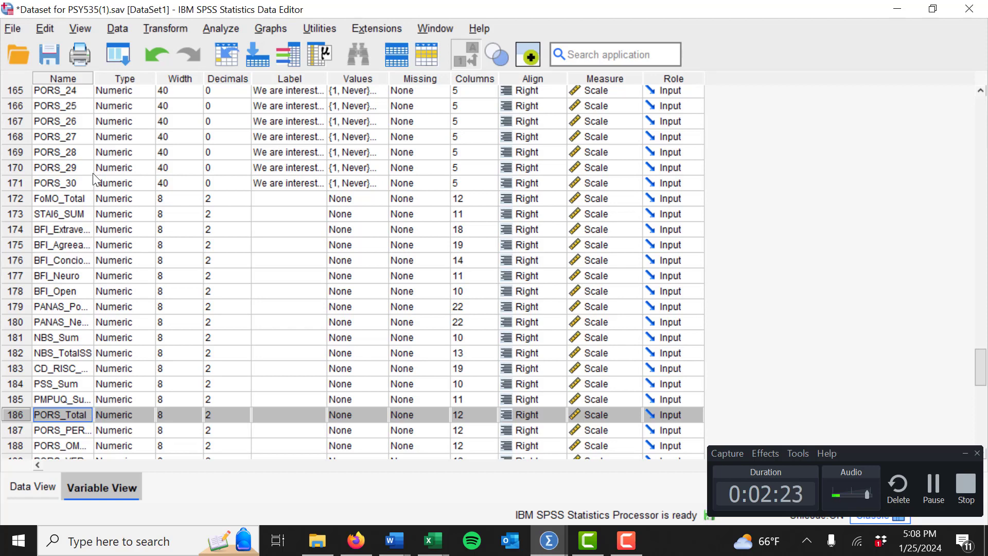
- Widen the Name column to read the full variable names, and return to the data view
left_click_drag(94, 82, 135, 86)
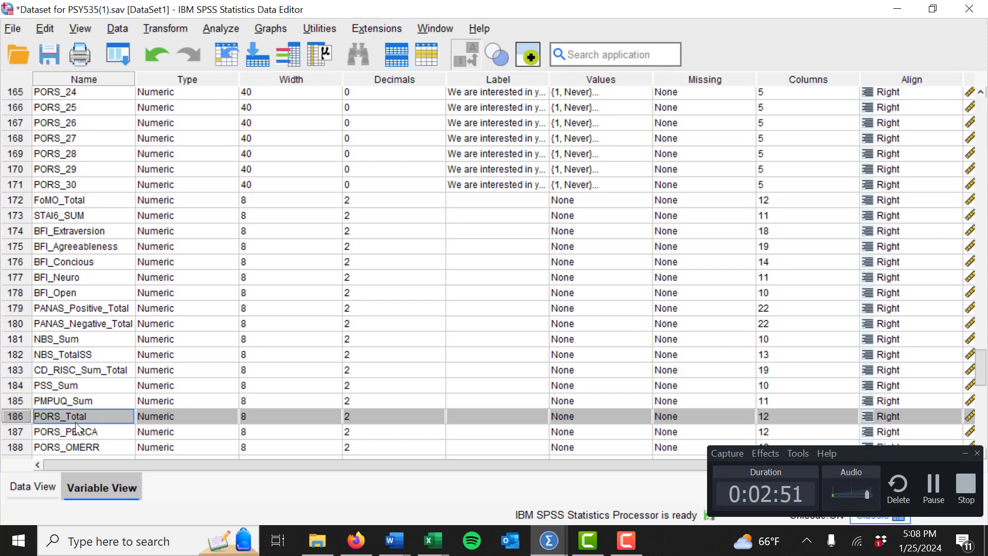
left_click_drag(984, 369, 983, 389)
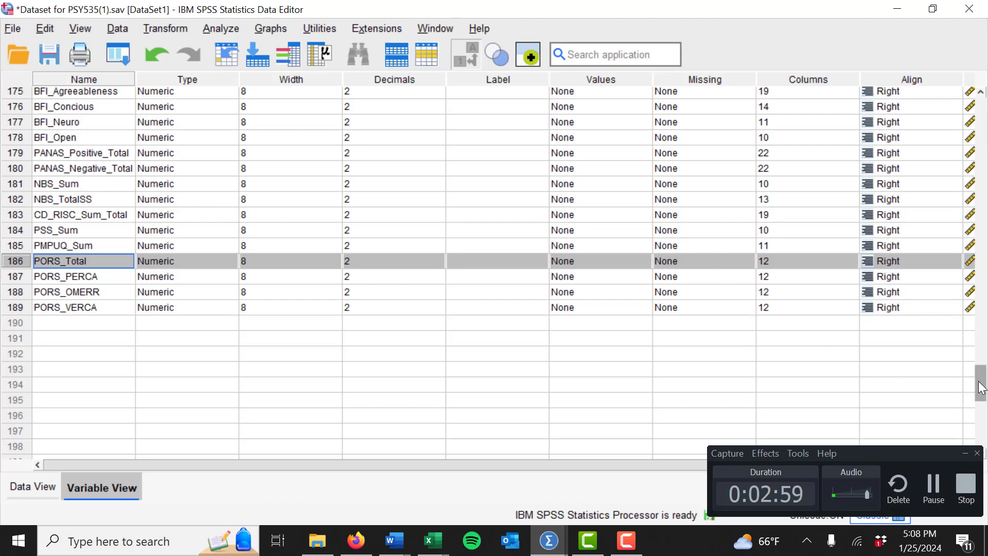
left_click_drag(984, 391, 984, 379)
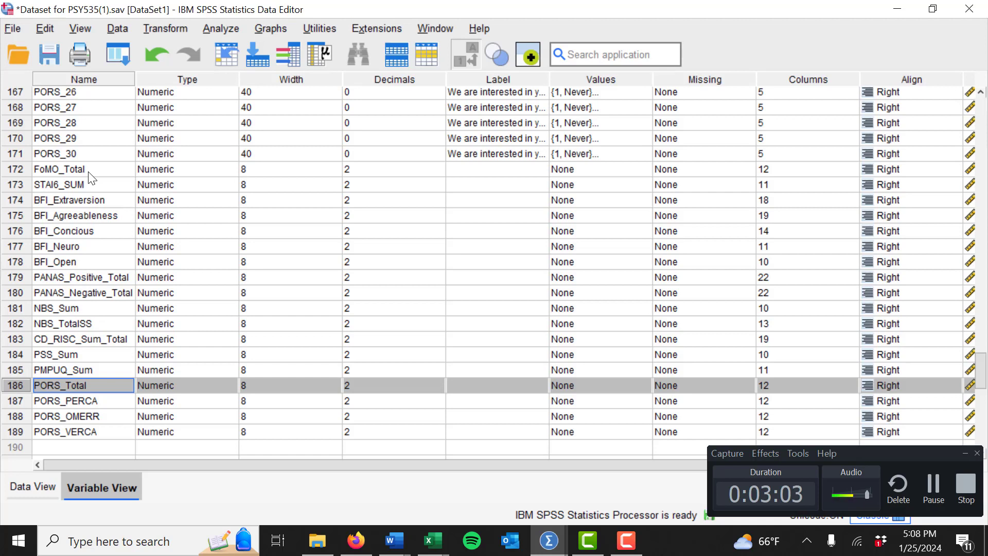
left_click(32, 485)
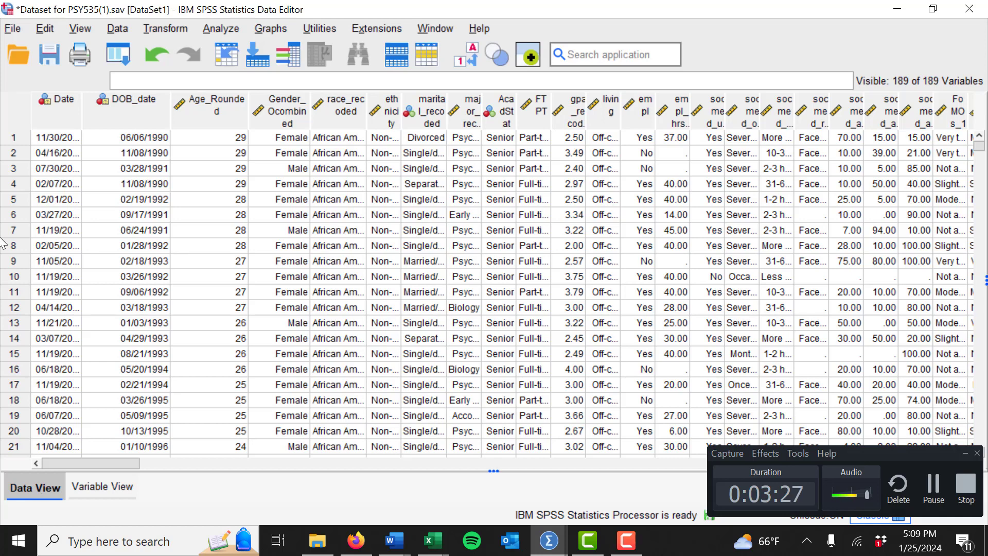
- Open Linear Regression and set PORS_Total as the dependent variable
left_click(235, 32)
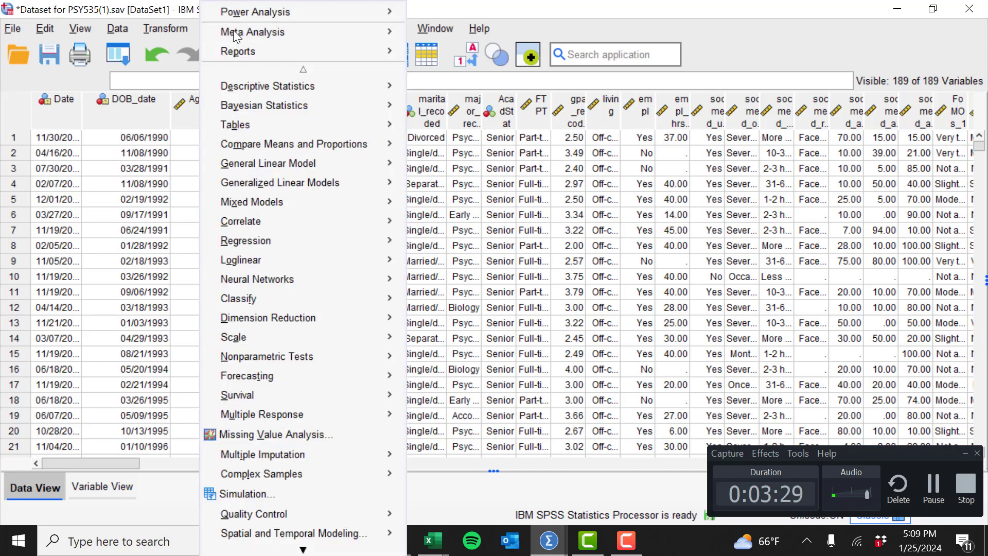
mouse_move(302, 230)
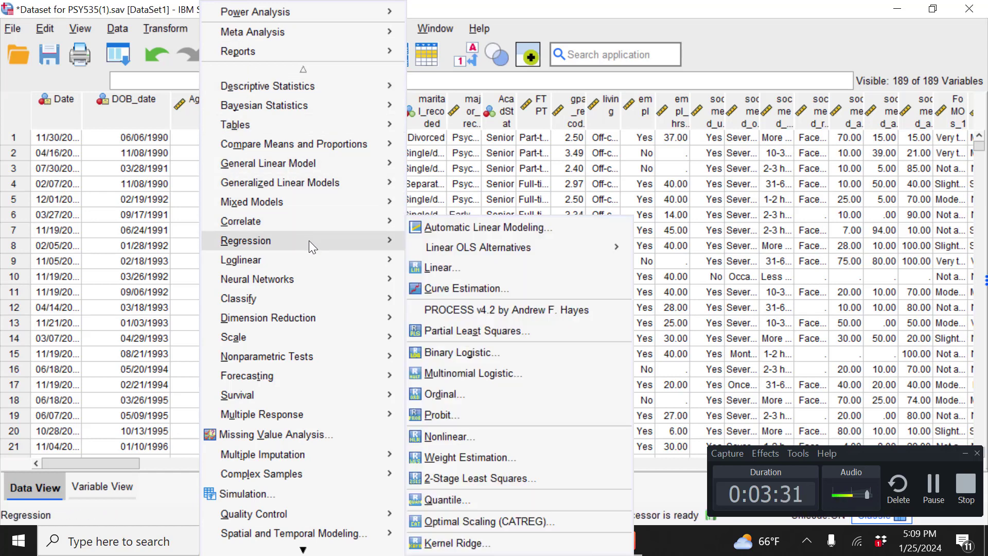
left_click(467, 270)
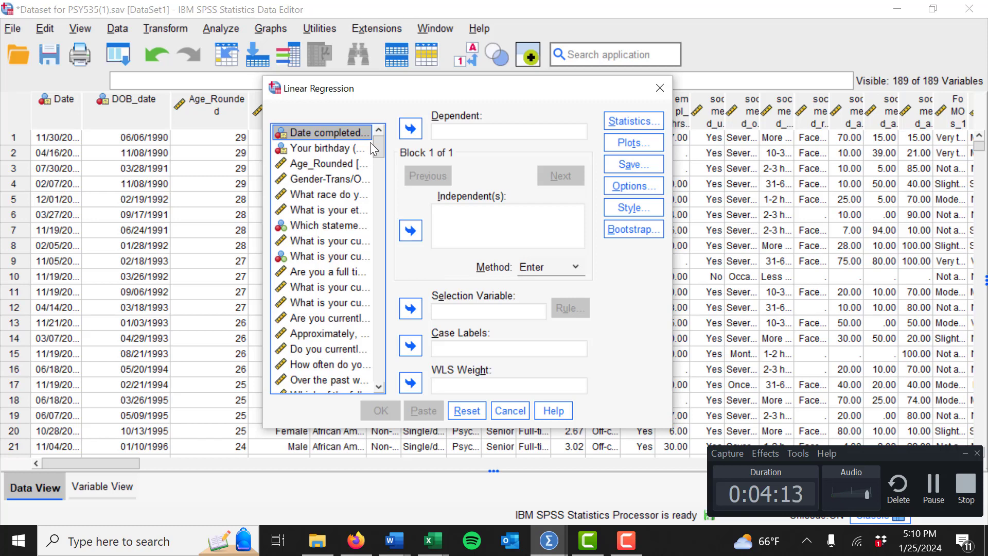
left_click_drag(378, 144, 366, 360)
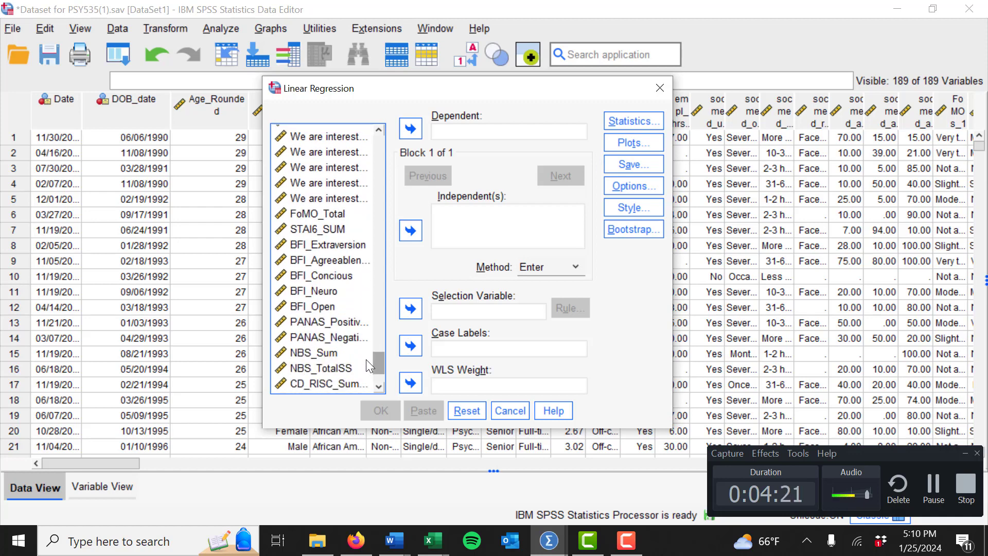
left_click_drag(366, 360, 366, 366)
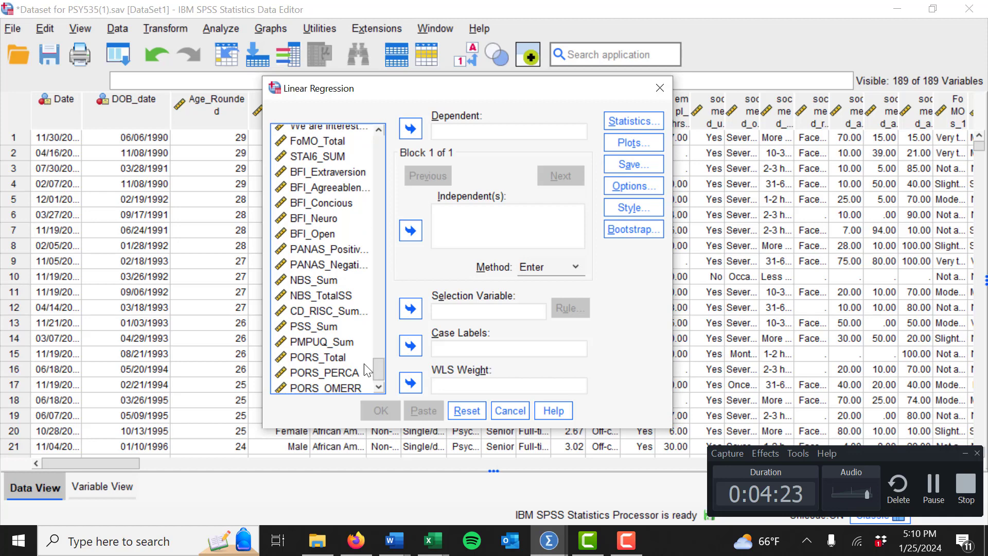
left_click(328, 356)
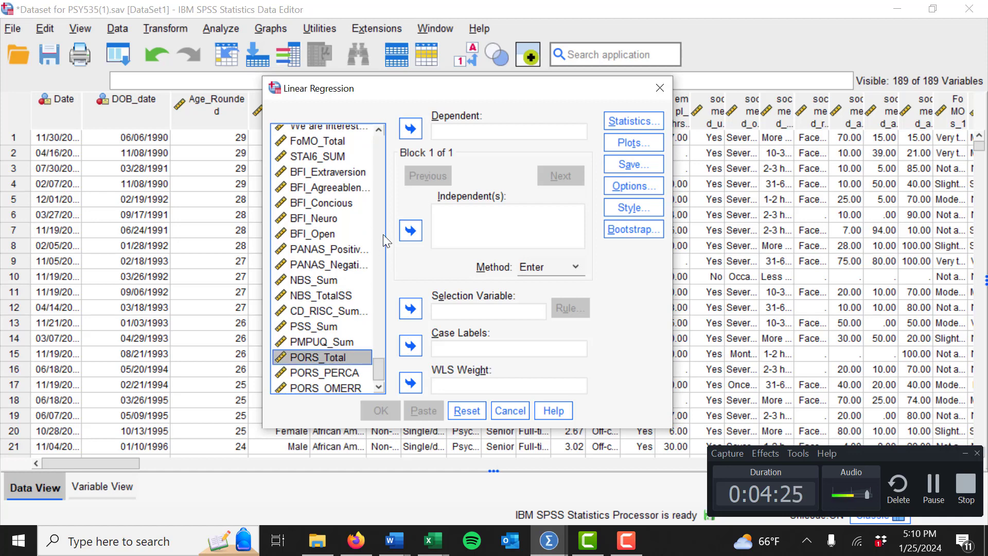
left_click(413, 135)
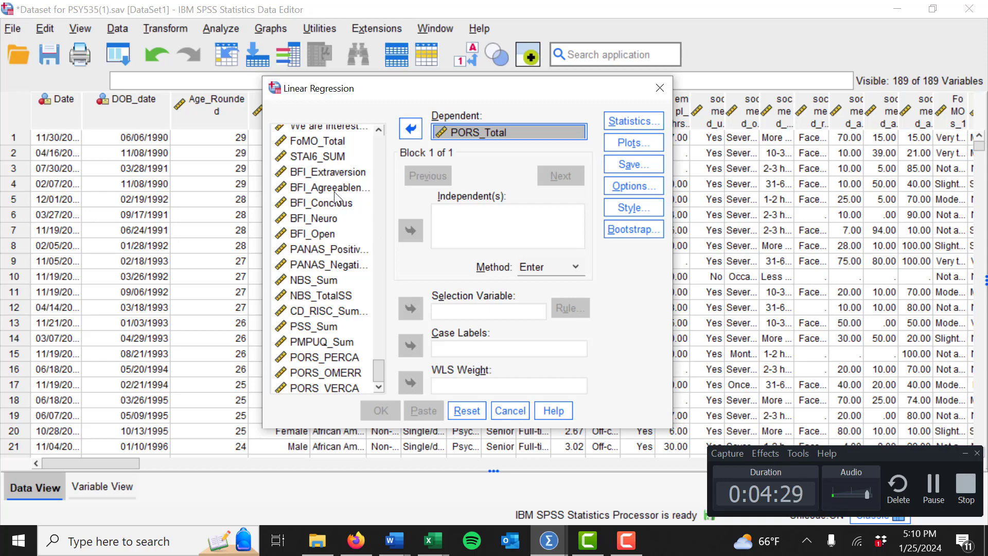
- Add BFI_Extraversion, BFI_Agreeableness, BFI_Concious, BFI_Neuro and BFI_Open as the independent variables
left_click(324, 178)
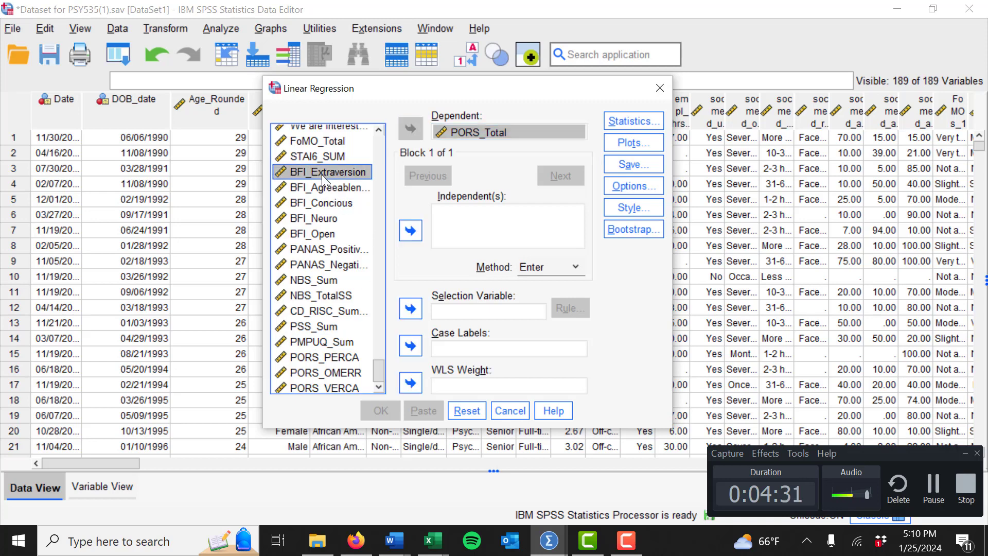
left_click(329, 189, "ctrl")
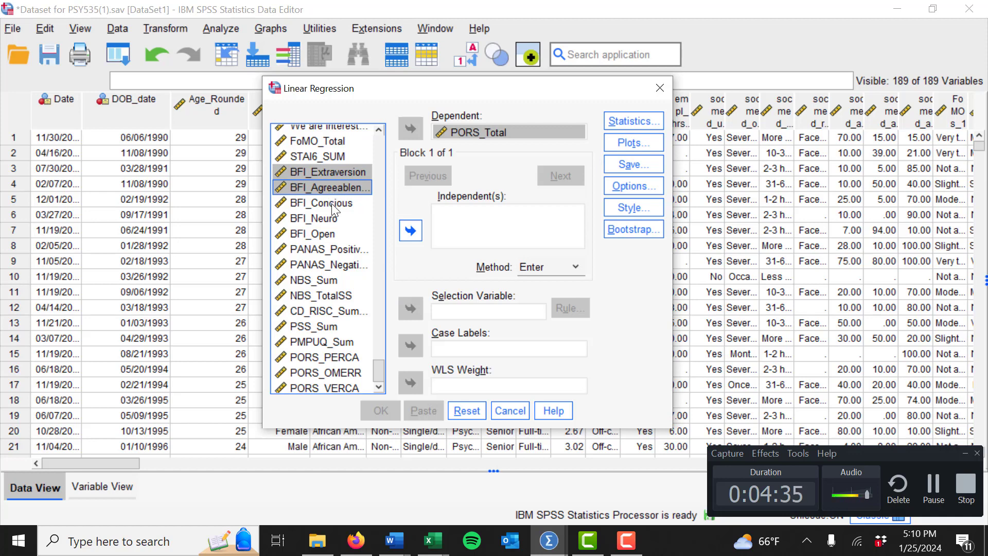
left_click(332, 204, "ctrl")
left_click(331, 220, "ctrl")
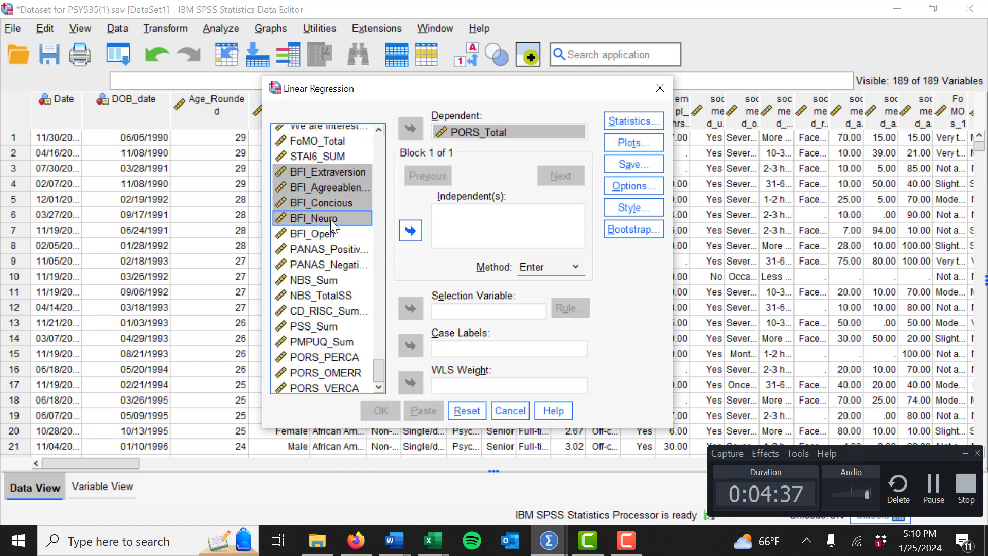
left_click(330, 235, "ctrl")
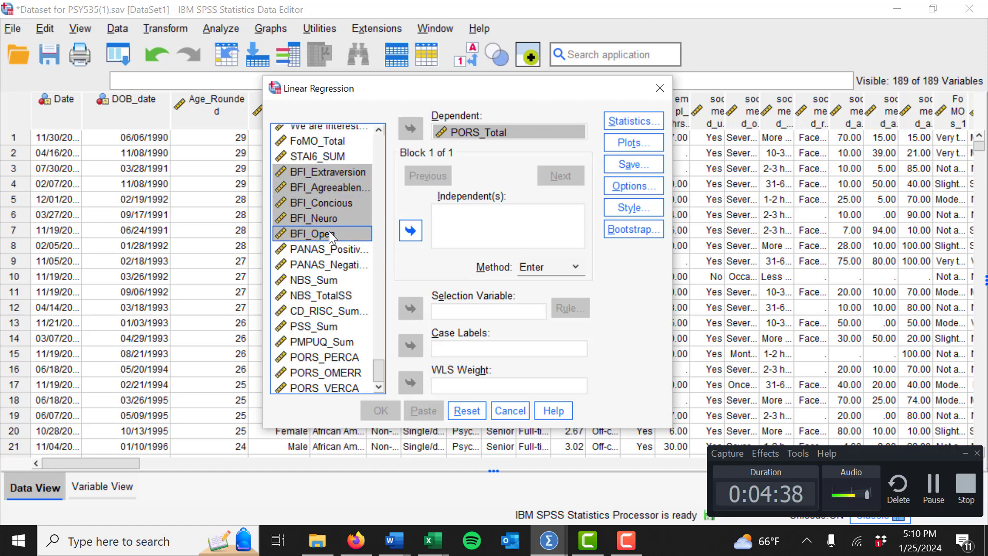
left_click(414, 227)
left_click(563, 231)
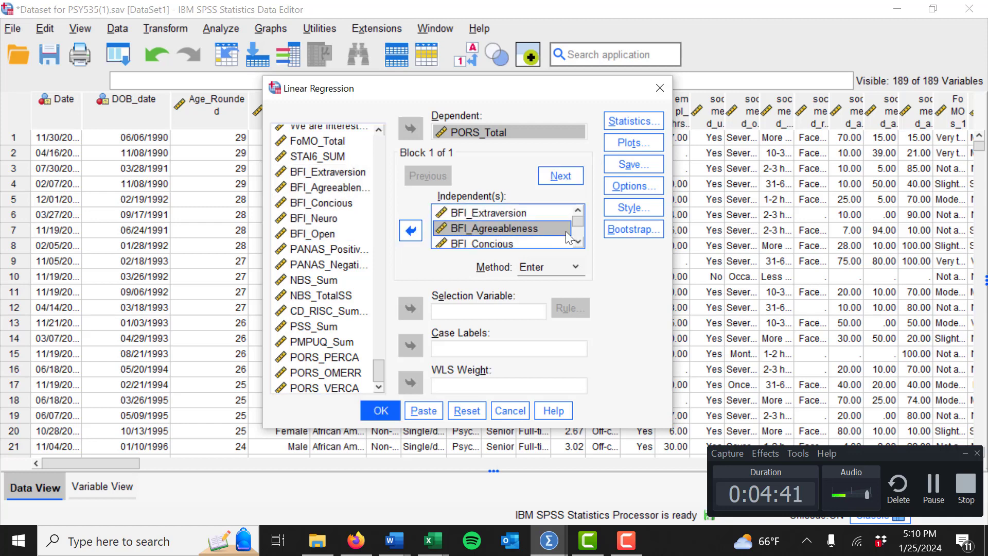
mouse_move(579, 215)
left_mouse_down()
mouse_move(579, 236)
mouse_move(577, 219)
left_mouse_up()
- Turn on Descriptives in the regression Statistics options
left_click(640, 115)
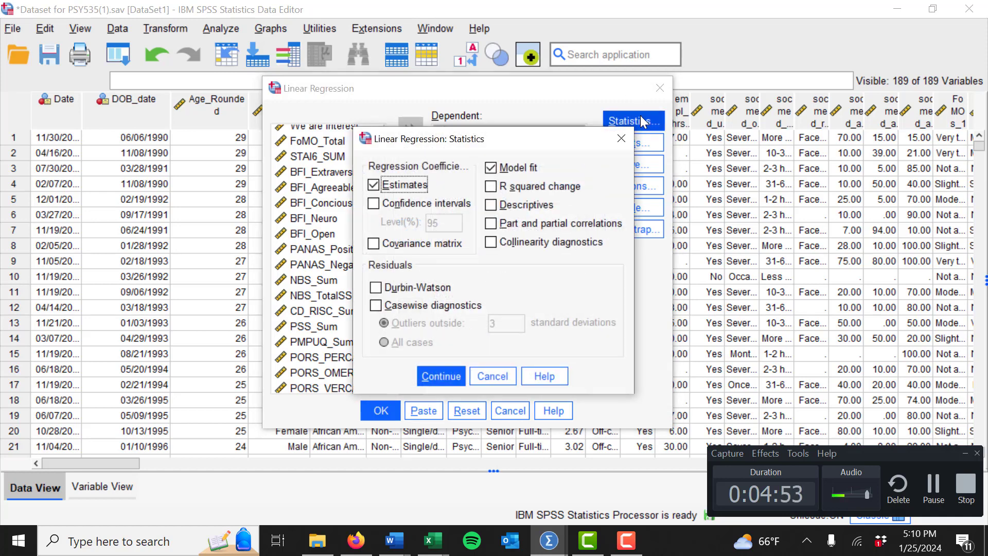
left_click(493, 205)
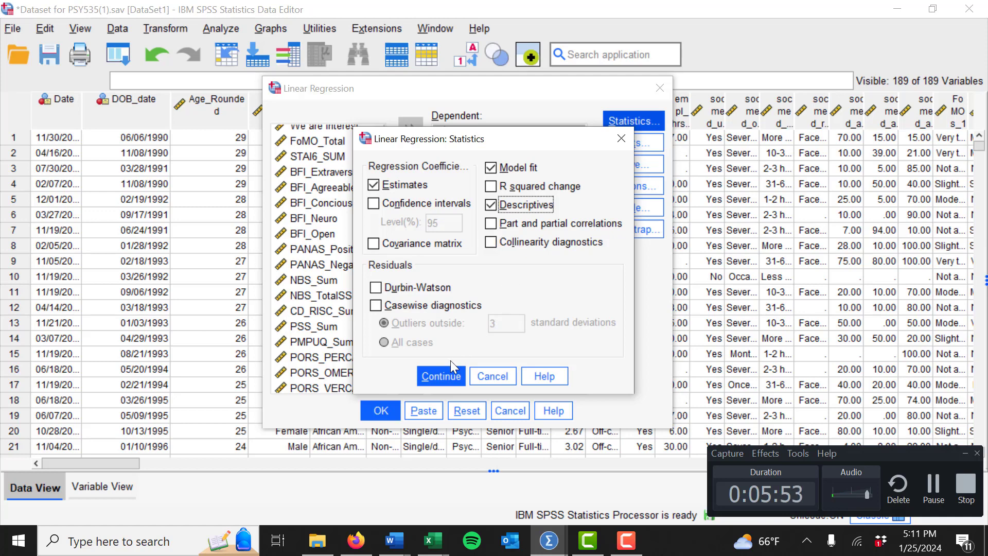
left_click(450, 374)
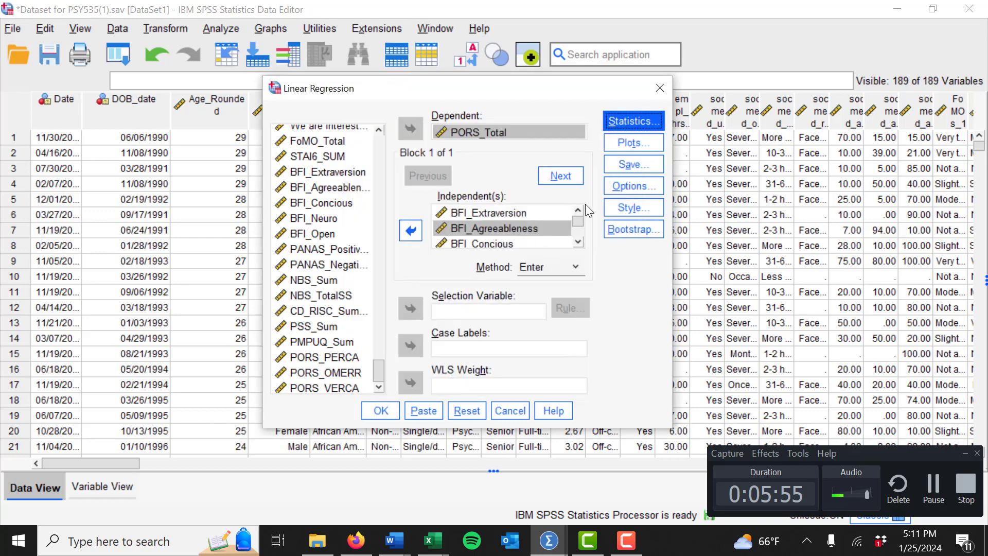
- Open the regression Plots and Options settings to review them
left_click(641, 139)
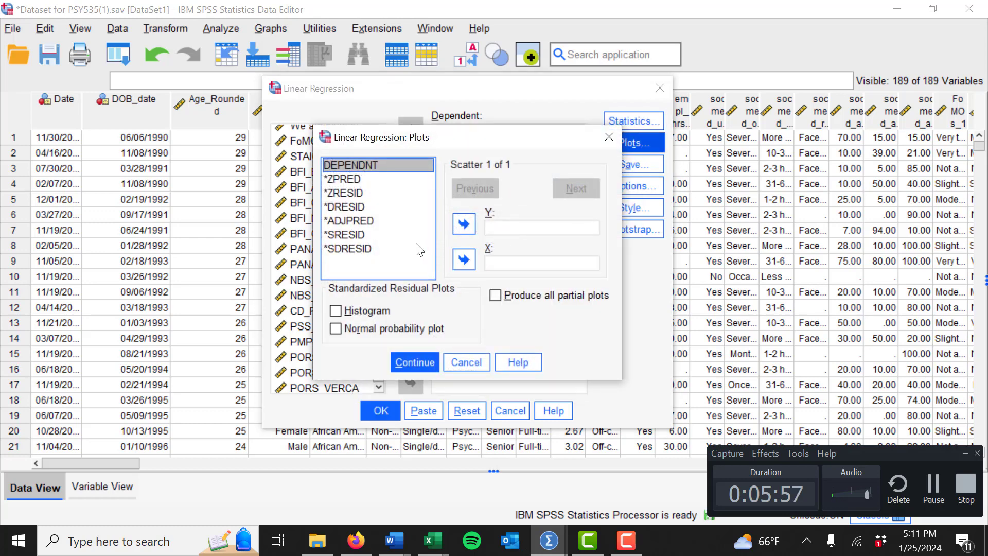
left_click(419, 360)
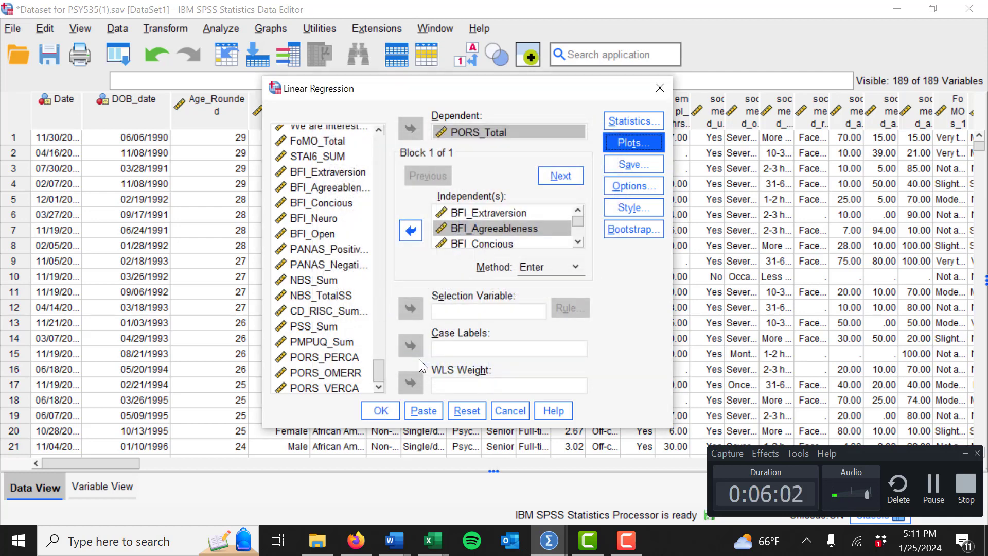
left_click(619, 193)
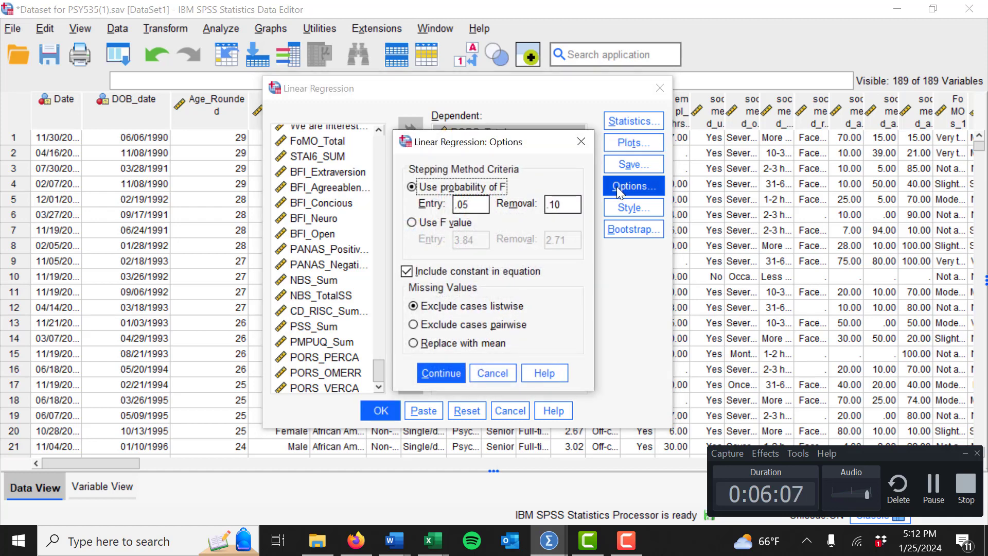
left_click(440, 373)
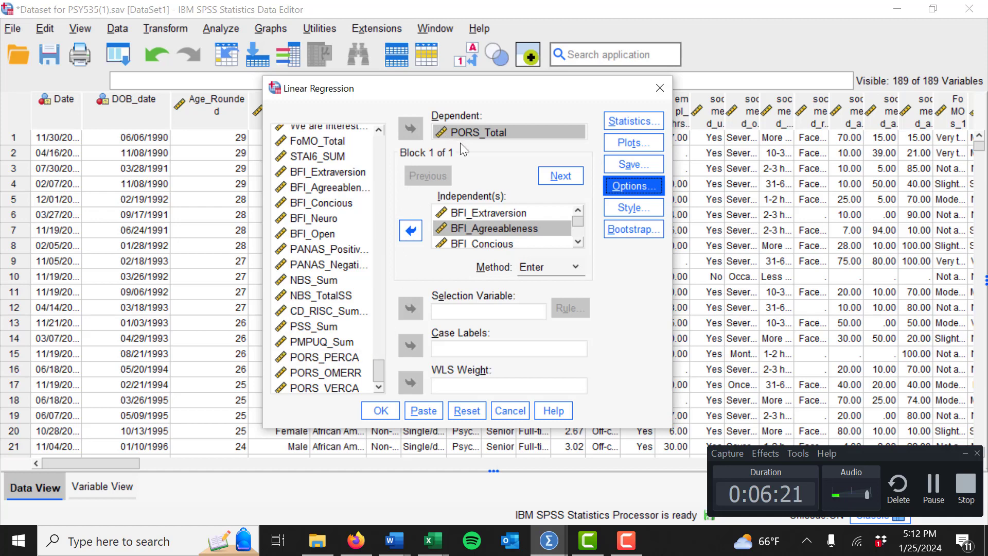
left_click_drag(373, 364, 375, 369)
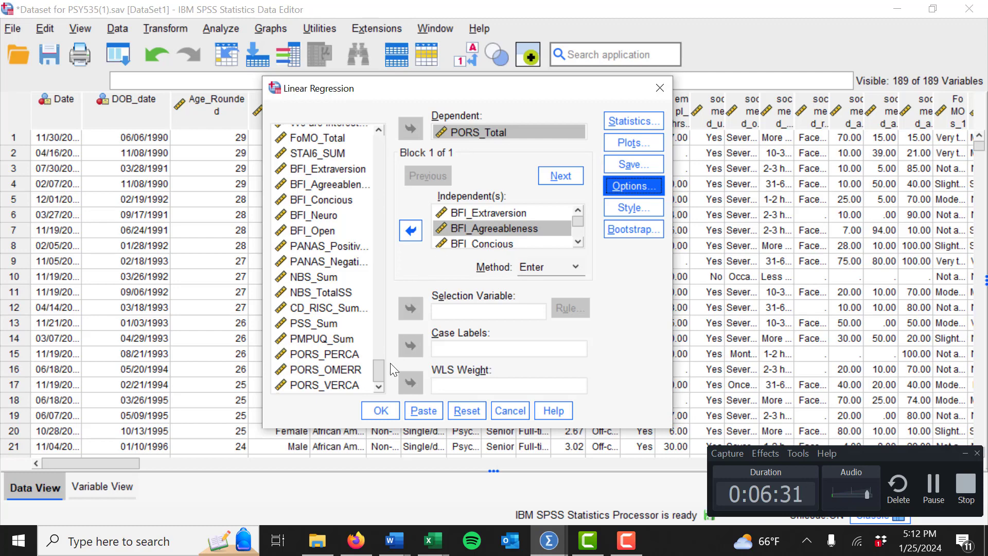
- Run the linear regression and scroll through the Descriptive Statistics and Correlations output tables
left_click(381, 412)
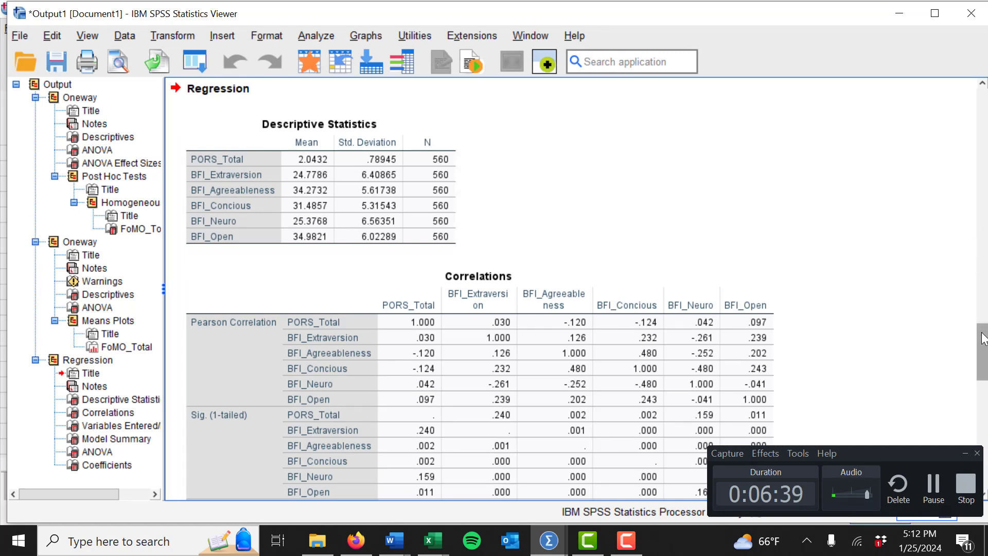
left_click_drag(983, 337, 984, 342)
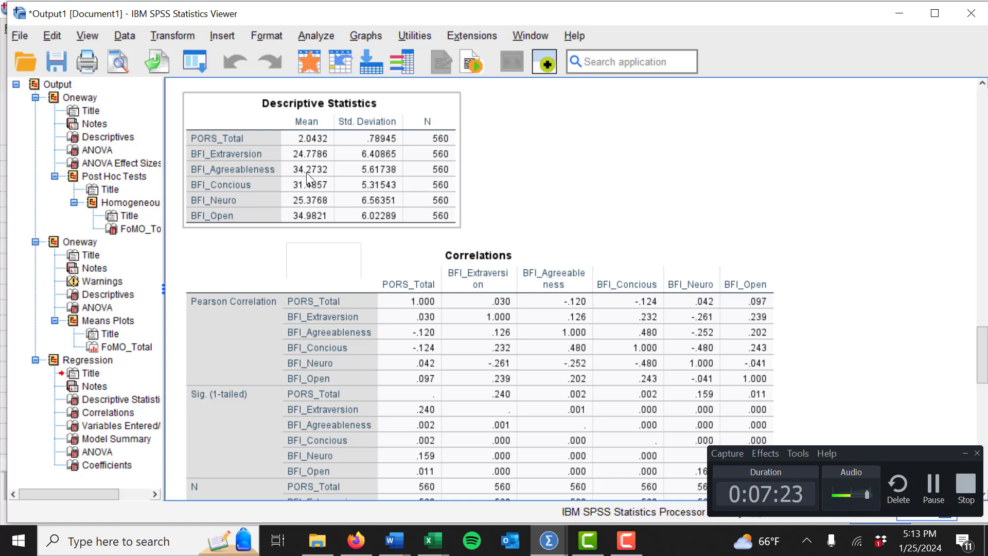
left_click_drag(306, 172, 984, 440)
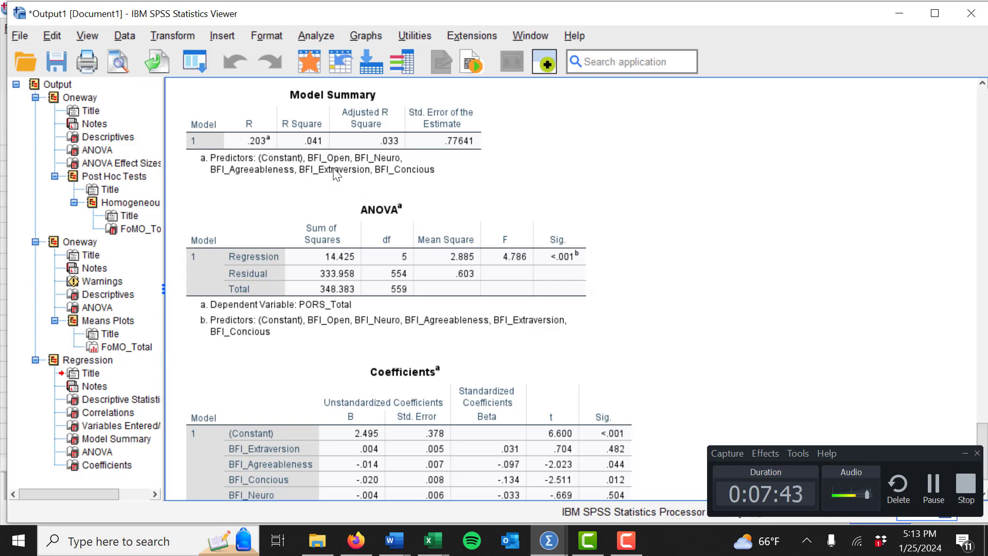
- Examine the Model Summary, ANOVA and Coefficients tables of the regression output
left_click(256, 161)
left_click_drag(256, 161, 338, 181)
left_click(435, 136)
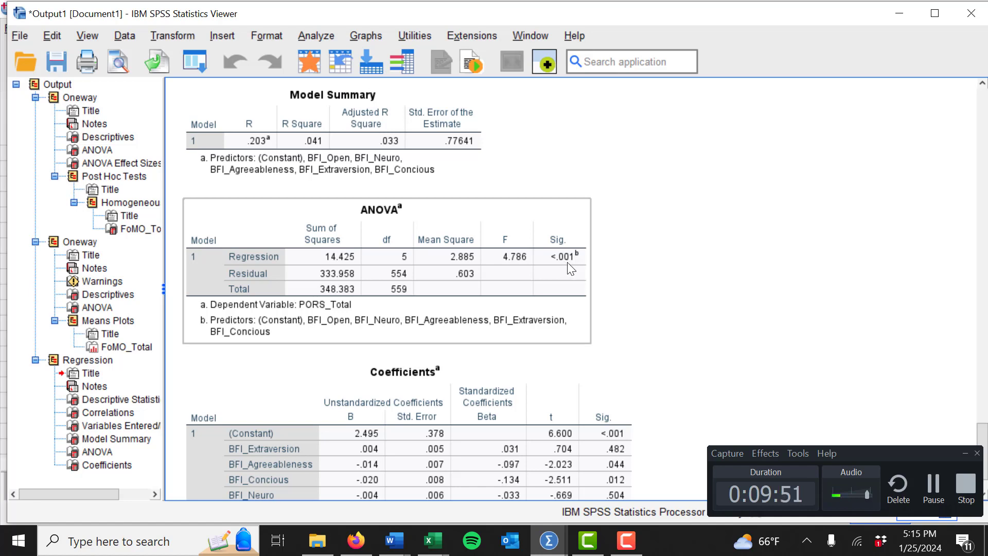
left_click(393, 153)
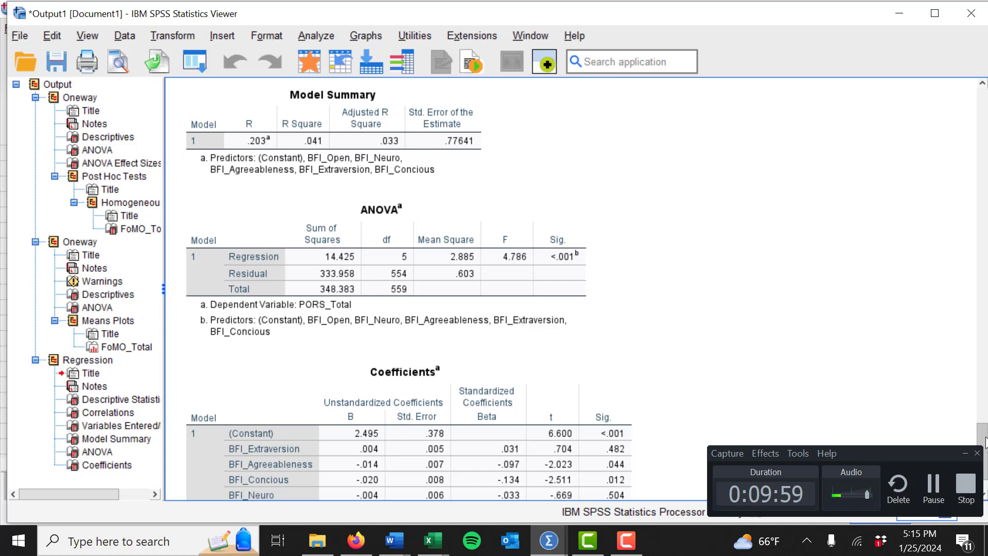
left_click_drag(985, 439, 985, 448)
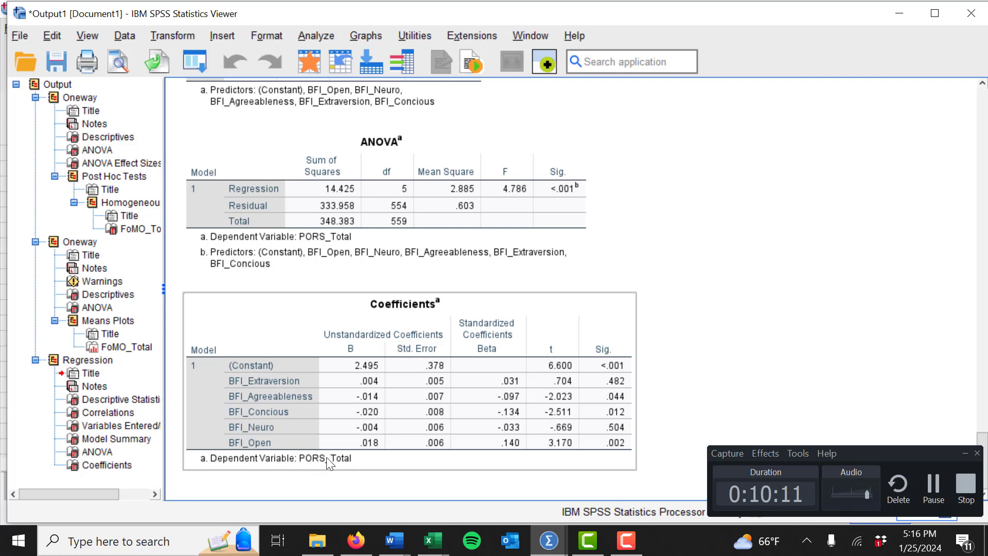
left_click(330, 479)
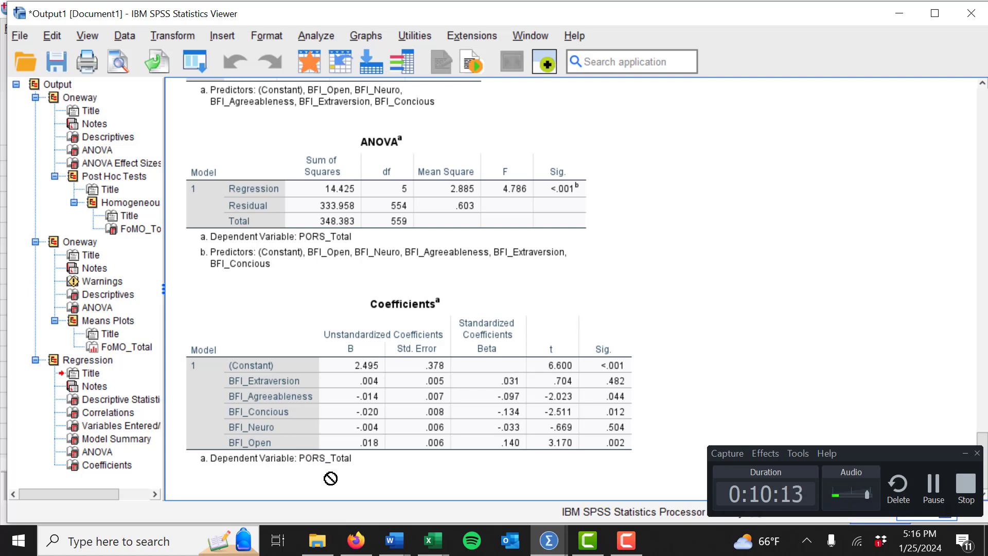
left_click(332, 404)
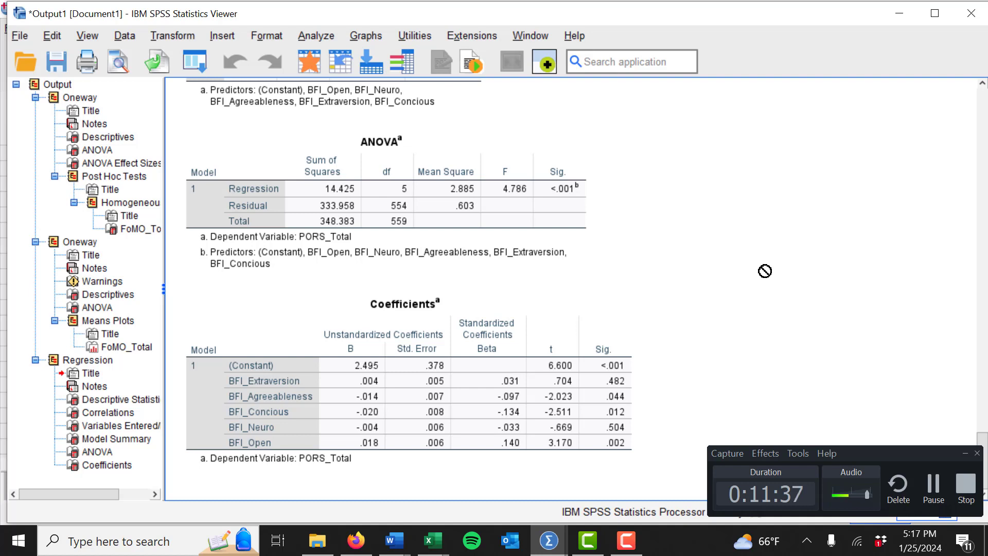
left_click(488, 245)
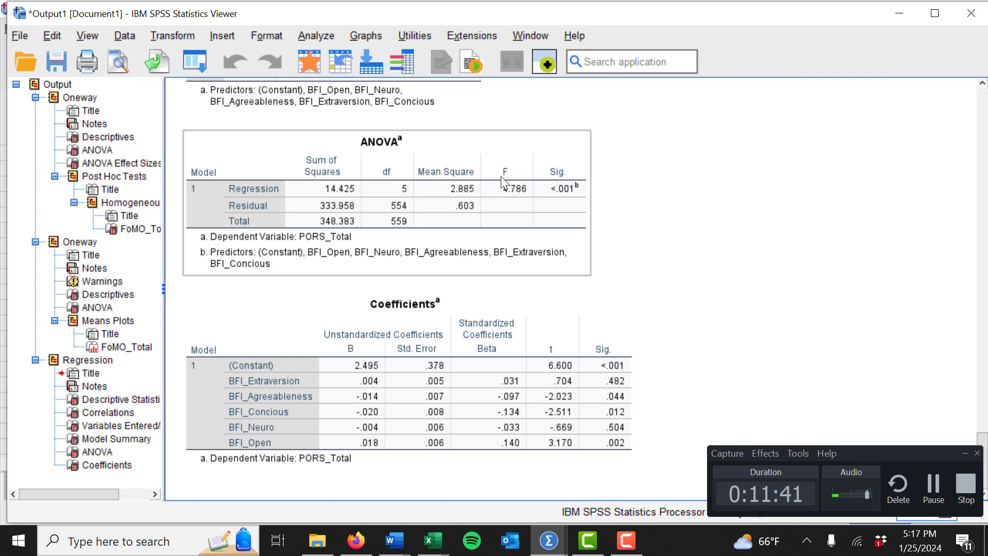
left_click(372, 342)
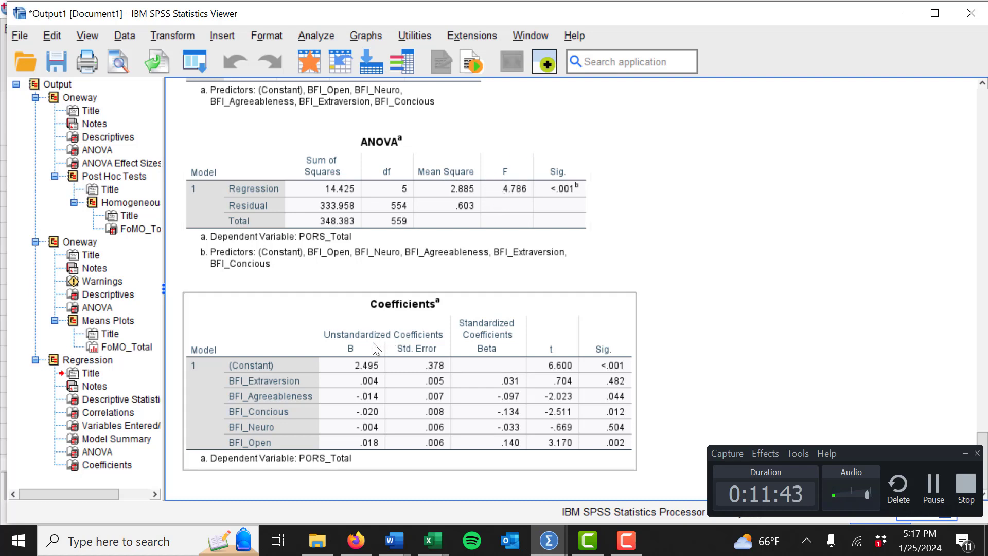